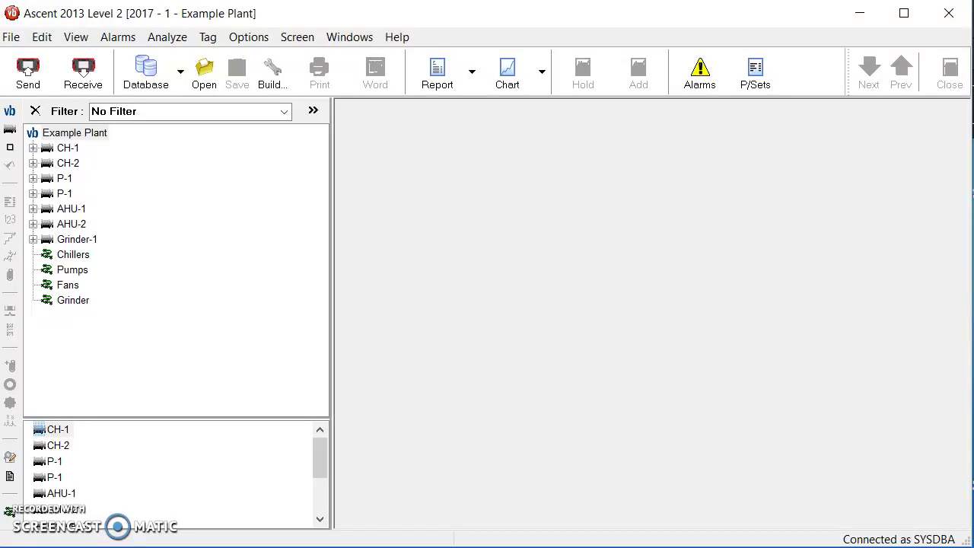
Select the Example Plant database and open the Send dialog for instrument transfer.
click(96, 134)
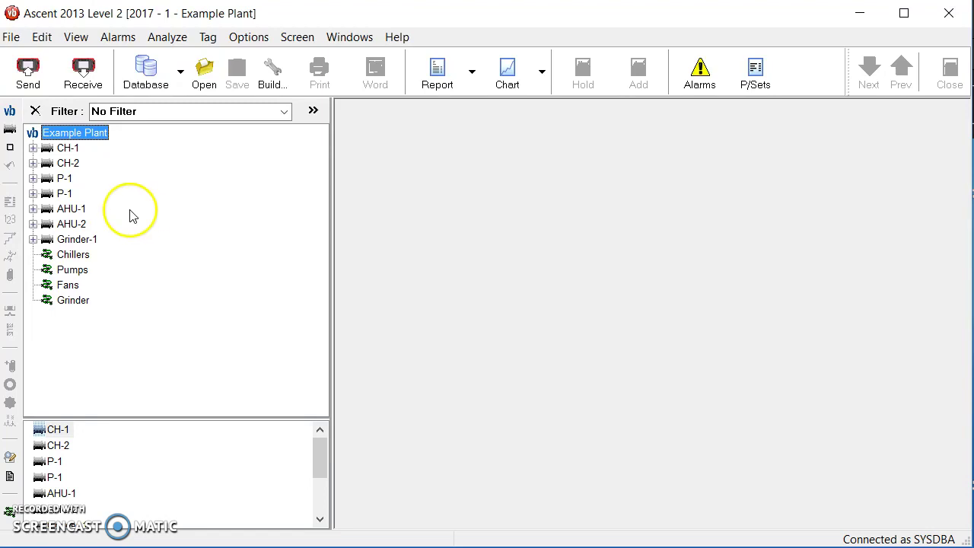
click(30, 73)
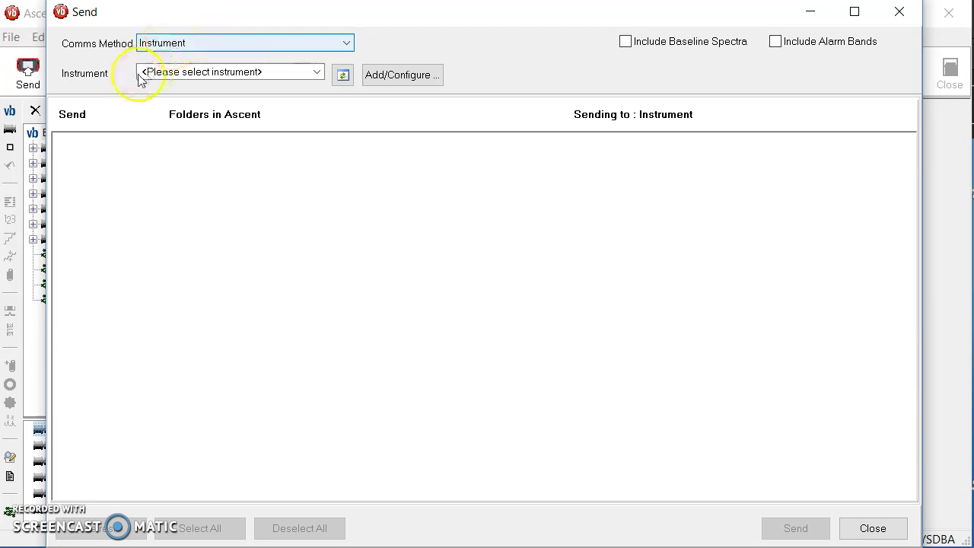
Choose 40874 vb7 PV#3 from the Instrument dropdown as the destination.
click(315, 72)
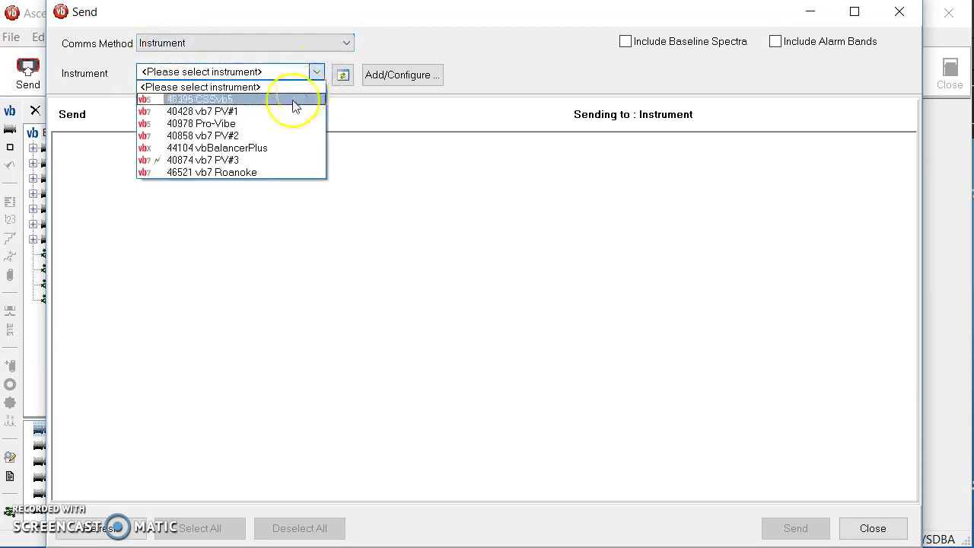
click(235, 159)
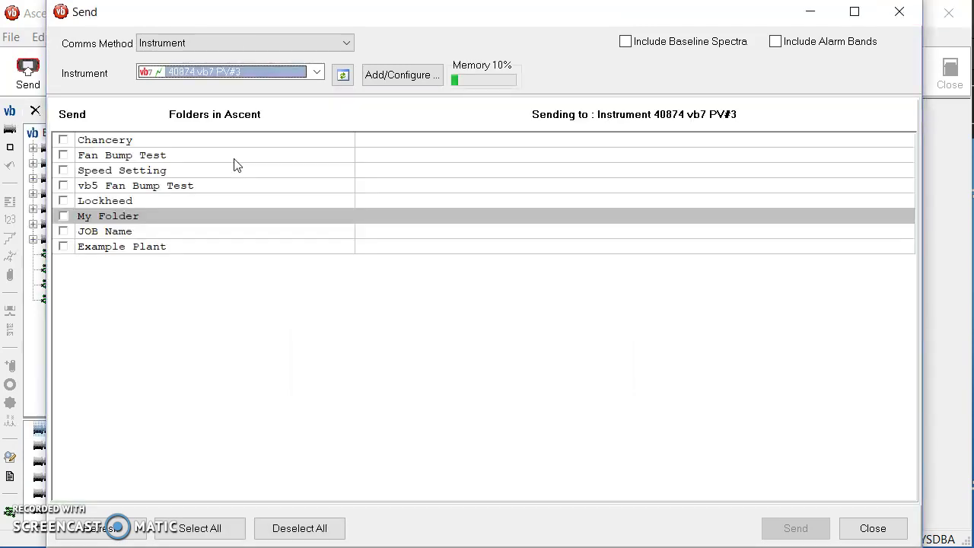
Tick the Example Plant folder, send it to the vb7, acknowledge success and close the dialog.
click(64, 246)
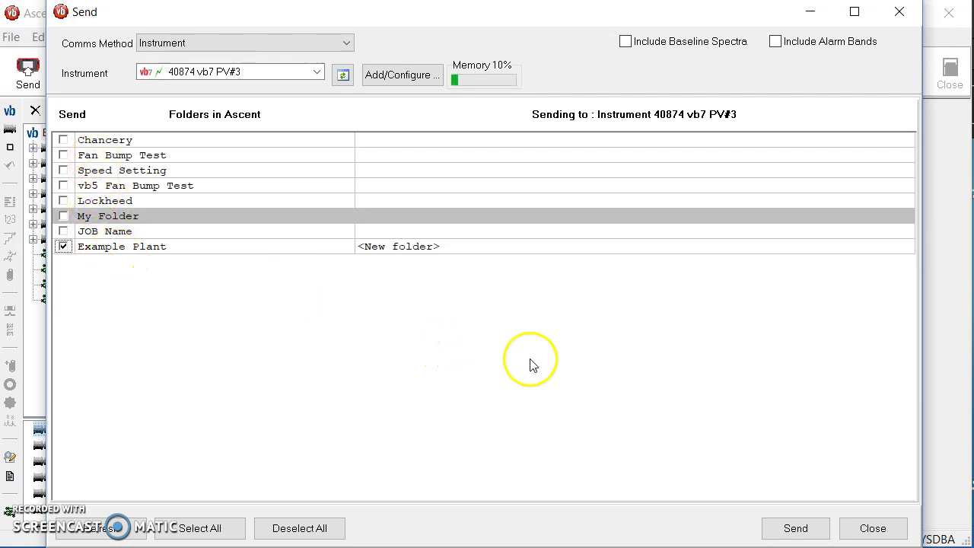
click(805, 532)
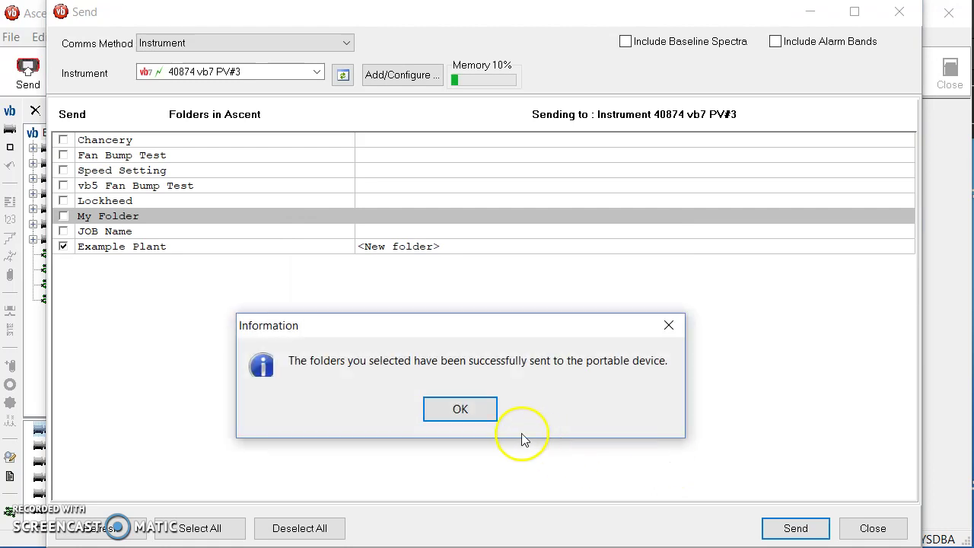
click(475, 409)
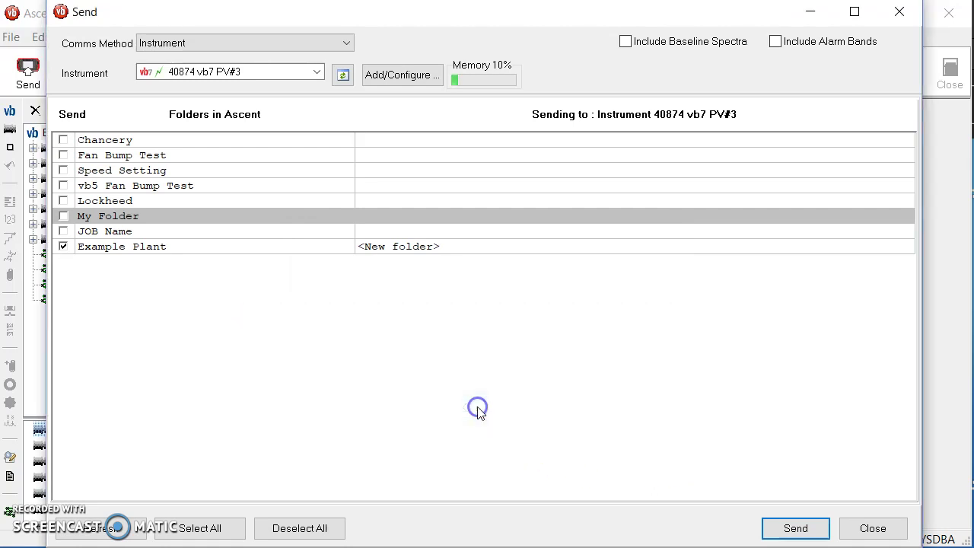
click(875, 529)
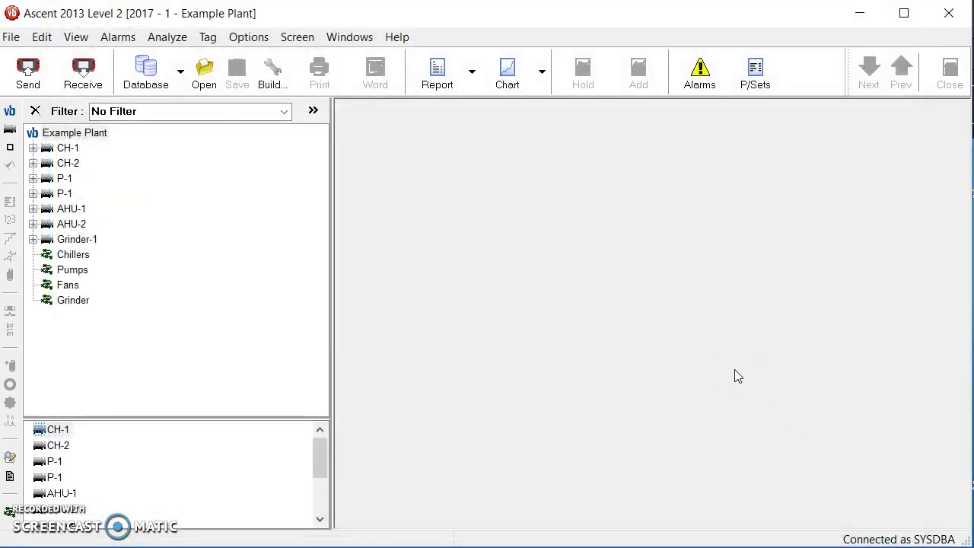
Open vbX Screen Capture and go to the vb7's Folders & USB Export screen.
click(278, 533)
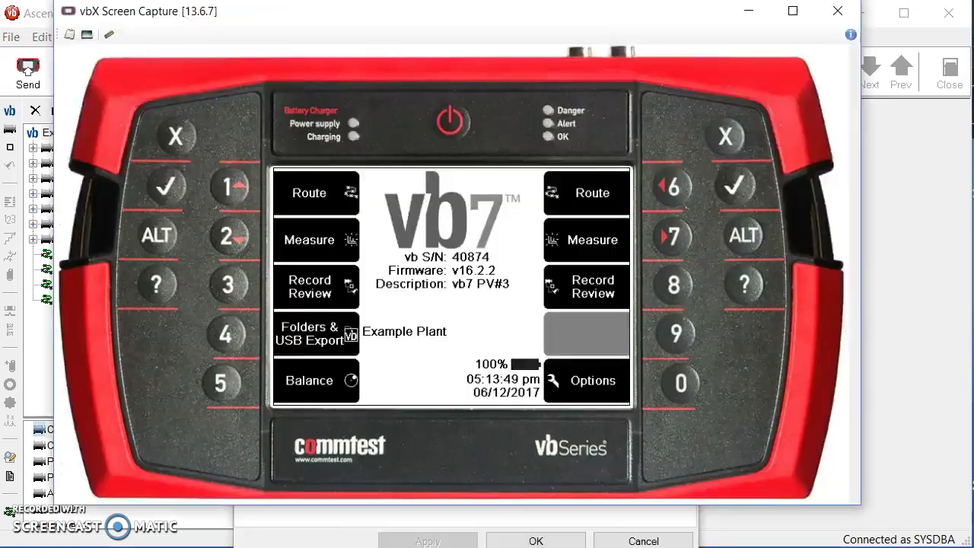
click(180, 428)
click(235, 329)
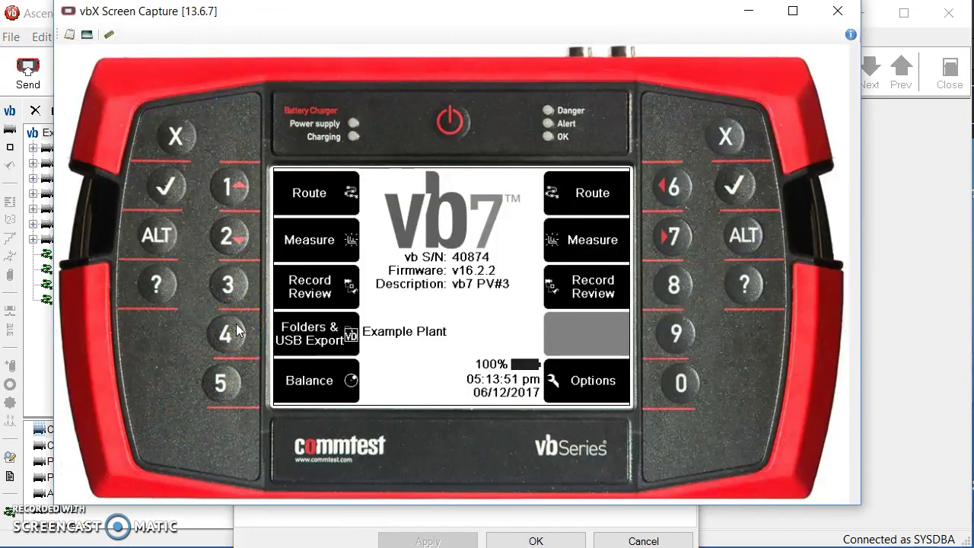
click(387, 336)
click(443, 333)
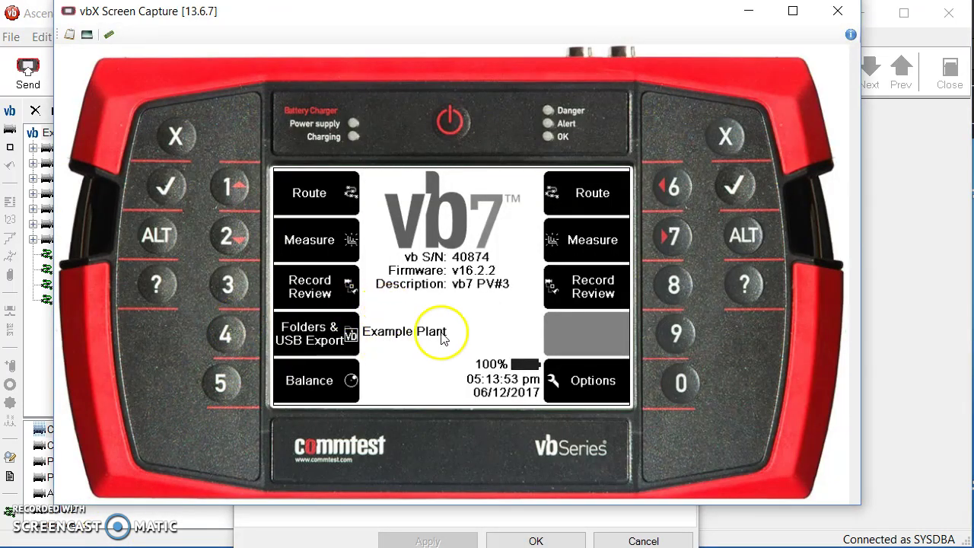
click(394, 337)
click(320, 340)
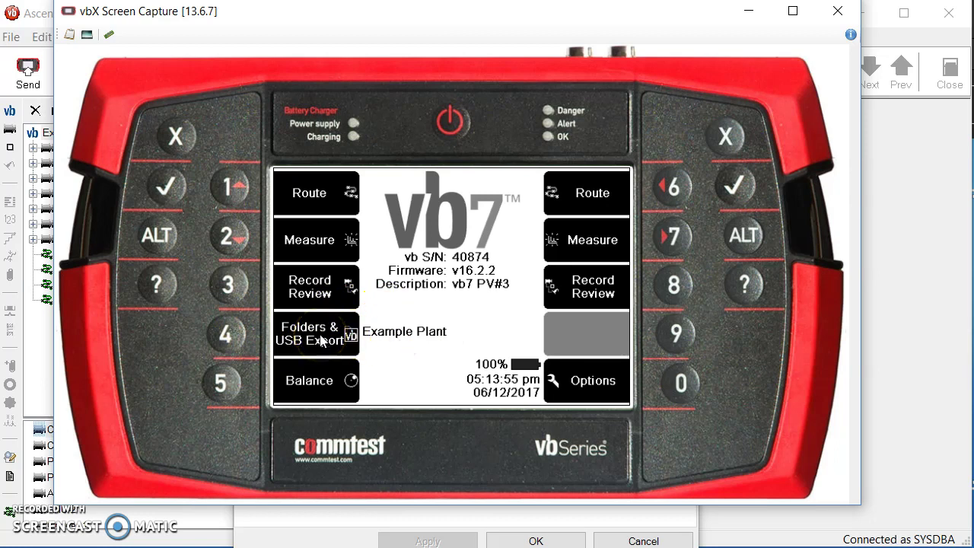
click(236, 336)
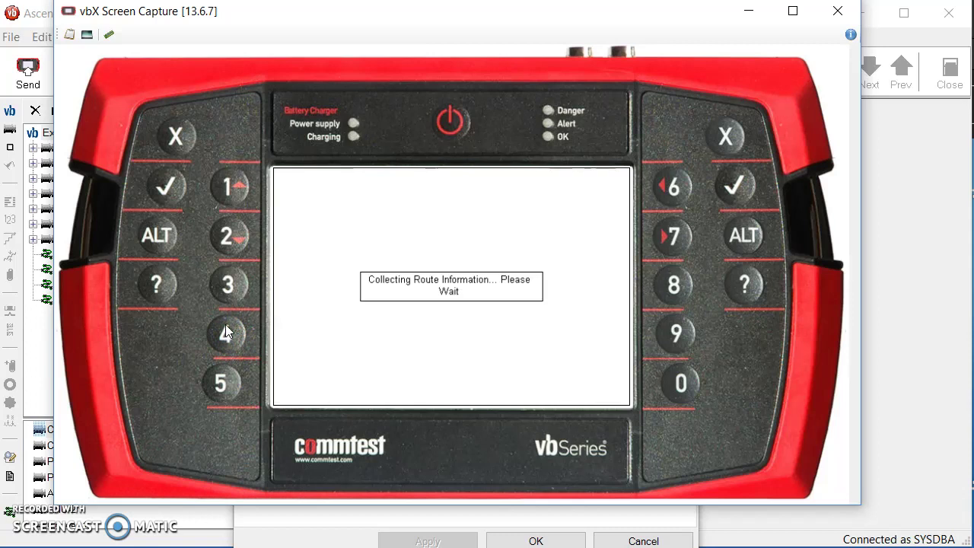
Review Example Plant's Chillers, Pumps, Fans and Grinder routes, then return to the main menu.
click(276, 266)
click(245, 186)
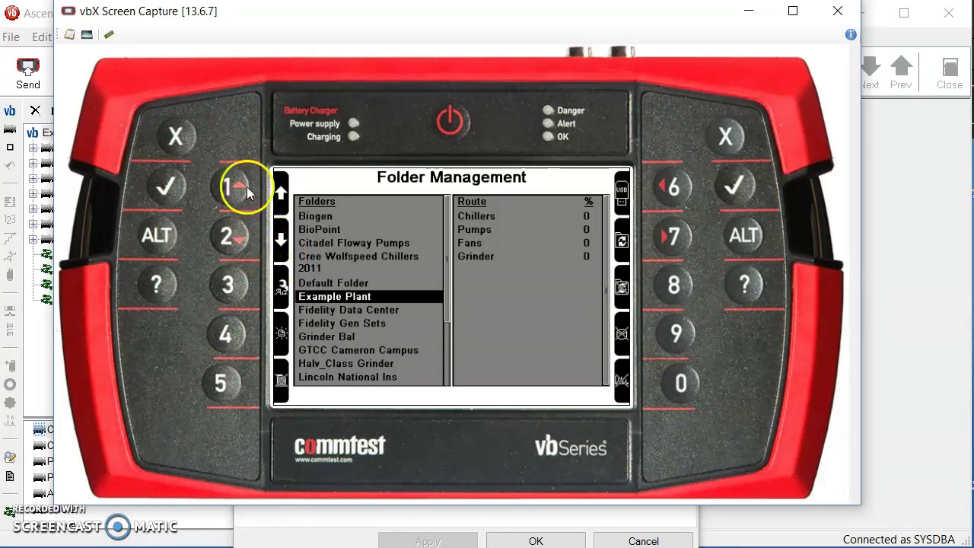
click(242, 234)
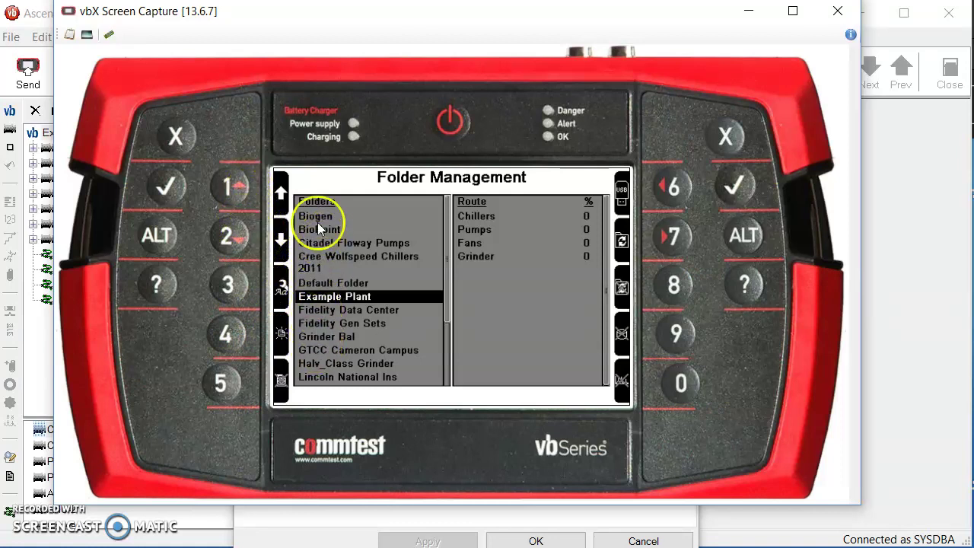
click(171, 189)
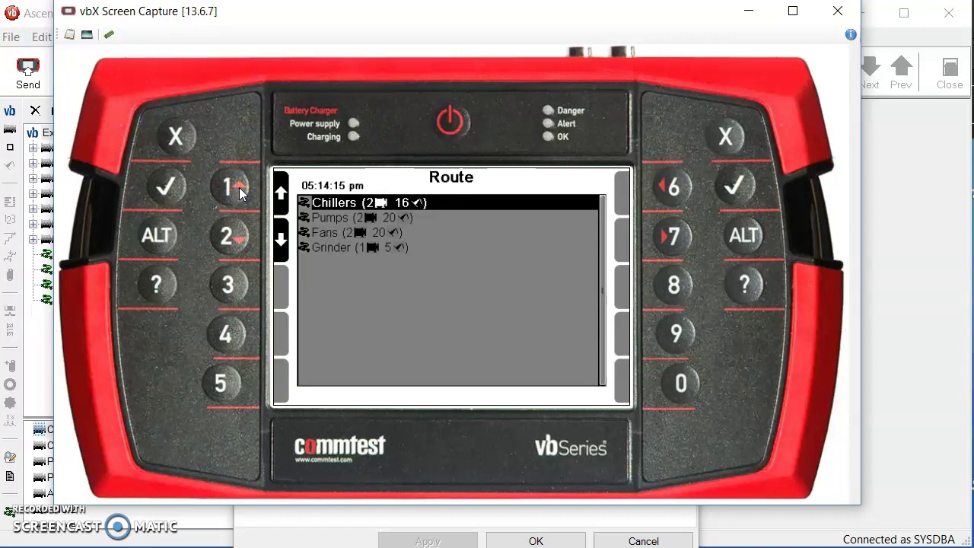
Move down the route list past Pumps and Fans to Grinder and open it.
drag(289, 204, 332, 250)
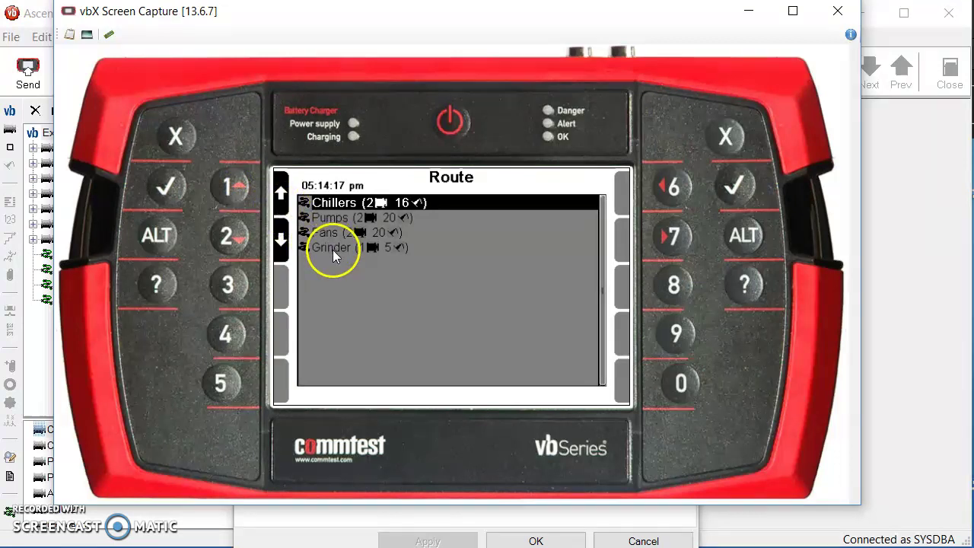
click(235, 237)
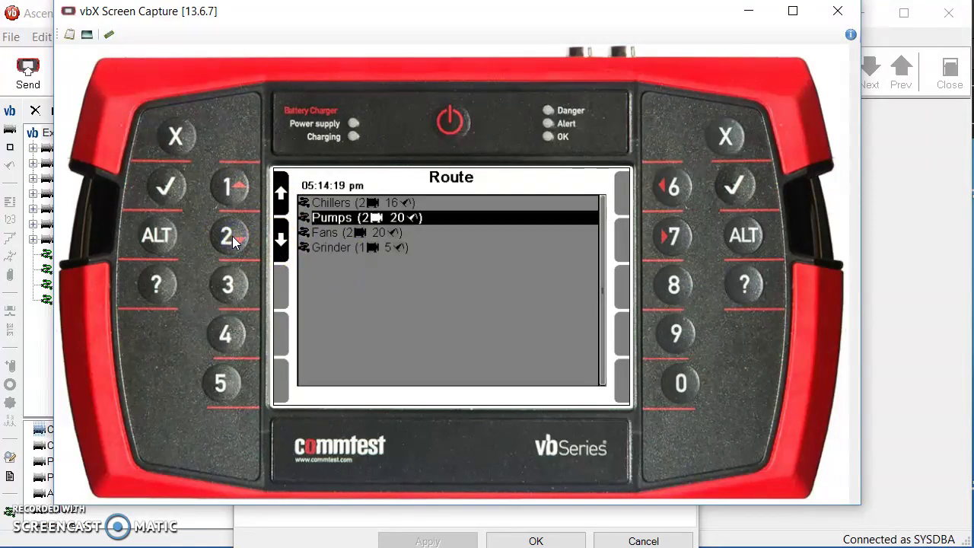
click(232, 239)
click(233, 240)
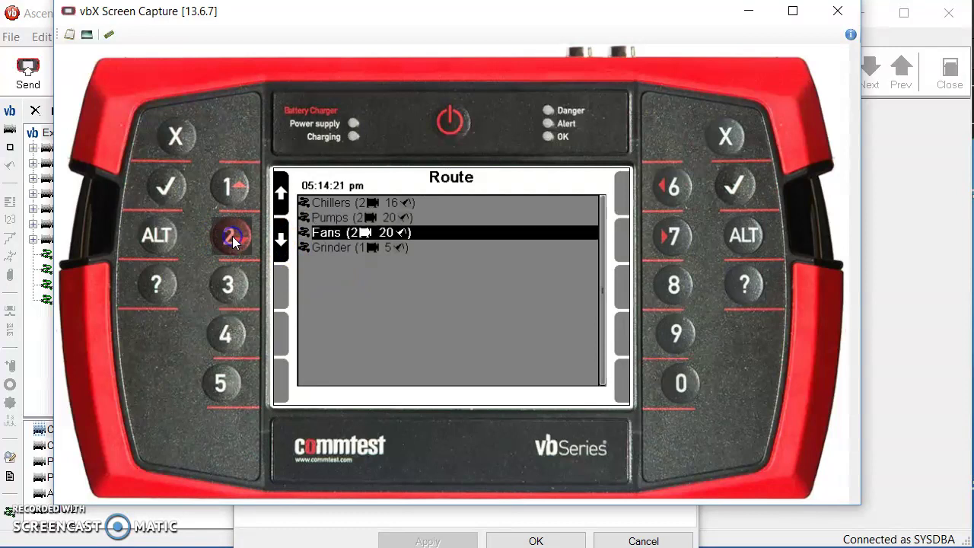
click(177, 189)
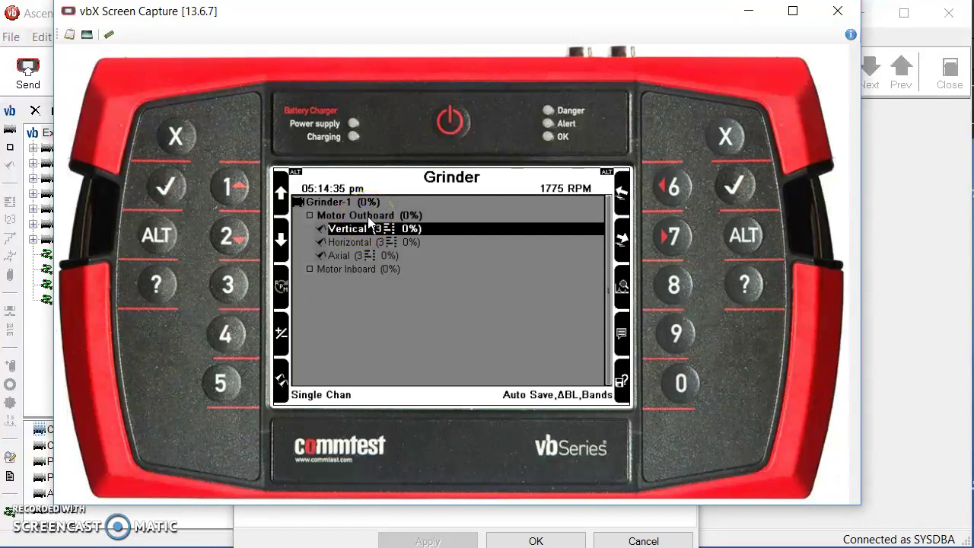
Measure Grinder-1's Motor Outboard Vertical point to 100% and return to the route tree.
click(350, 230)
click(172, 189)
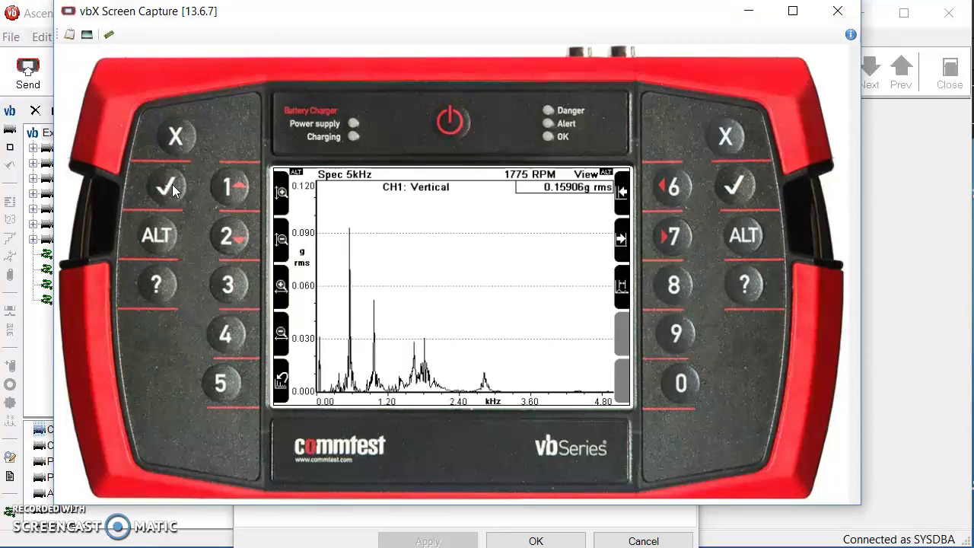
click(172, 190)
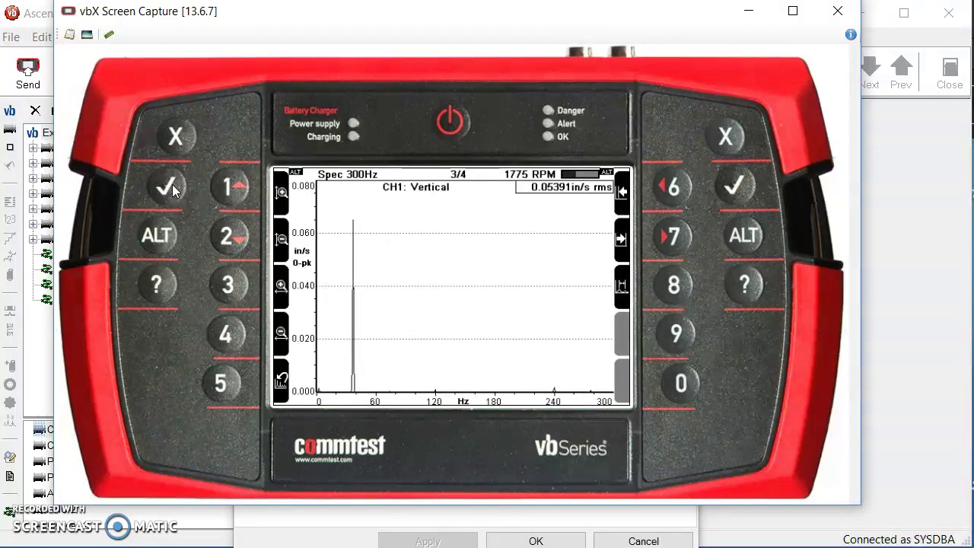
click(173, 190)
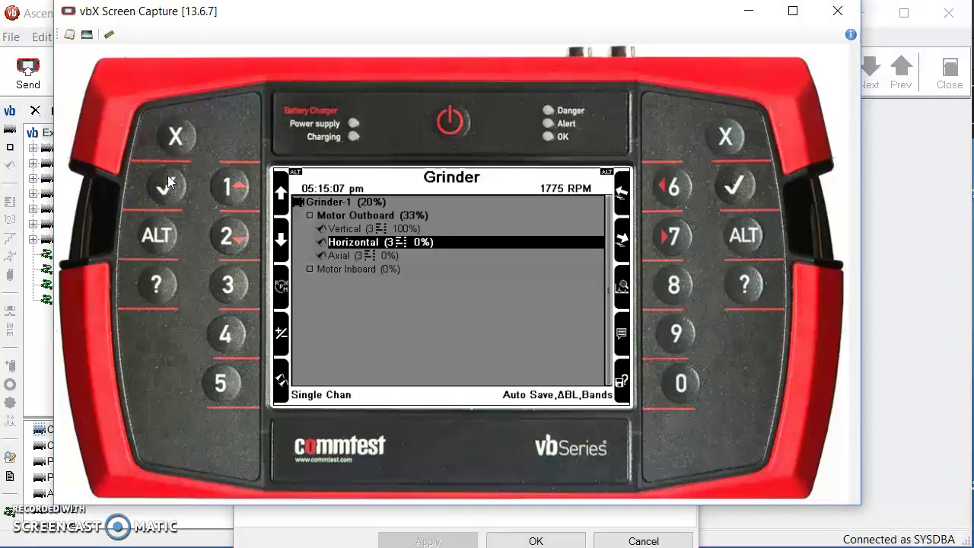
Take the Motor Outboard Horizontal reading, bringing Grinder-1 to 40%.
click(174, 185)
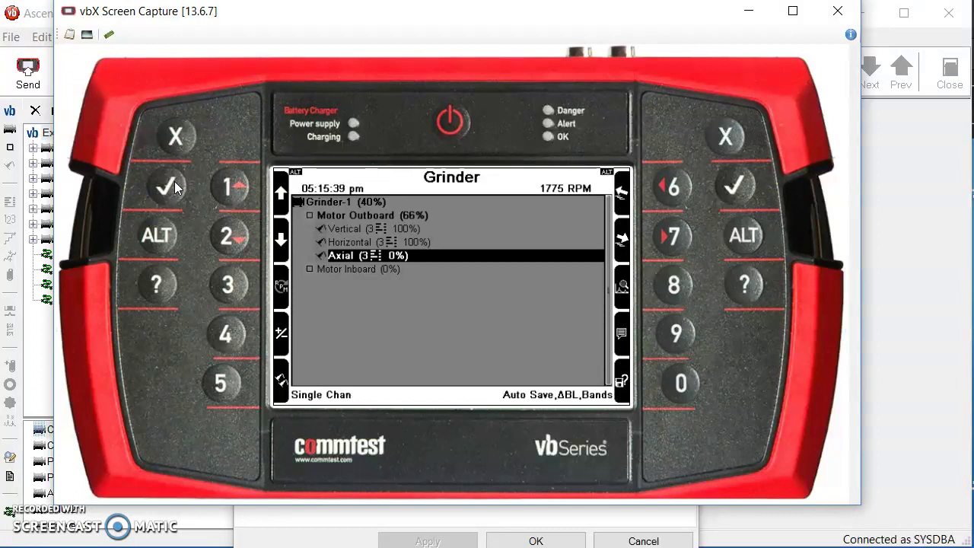
Take the Motor Outboard Axial reading, completing Motor Outboard and Grinder-1 at 60%.
click(174, 187)
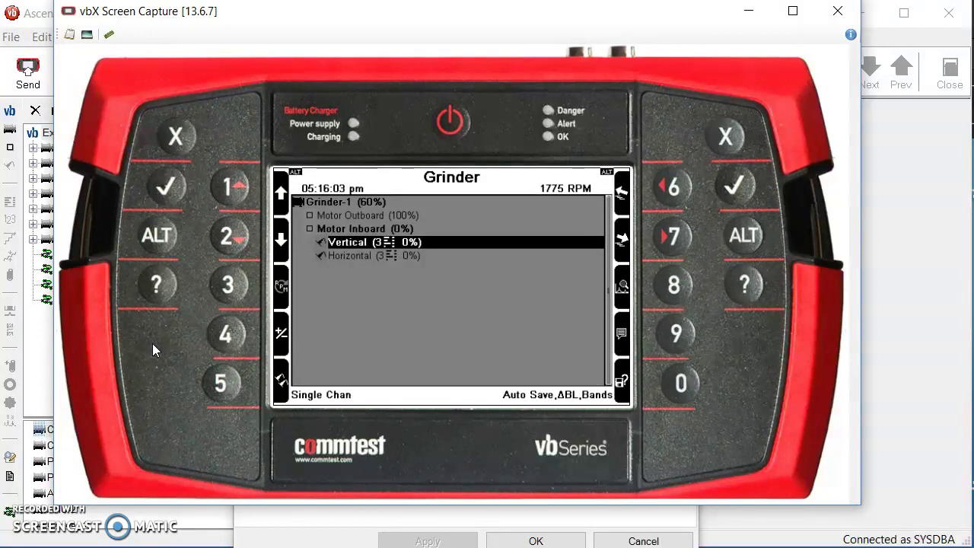
Step the vb7 back from Grinder-1's points through the route list to its main menu, then close Screen Capture.
click(222, 286)
click(175, 134)
click(175, 134)
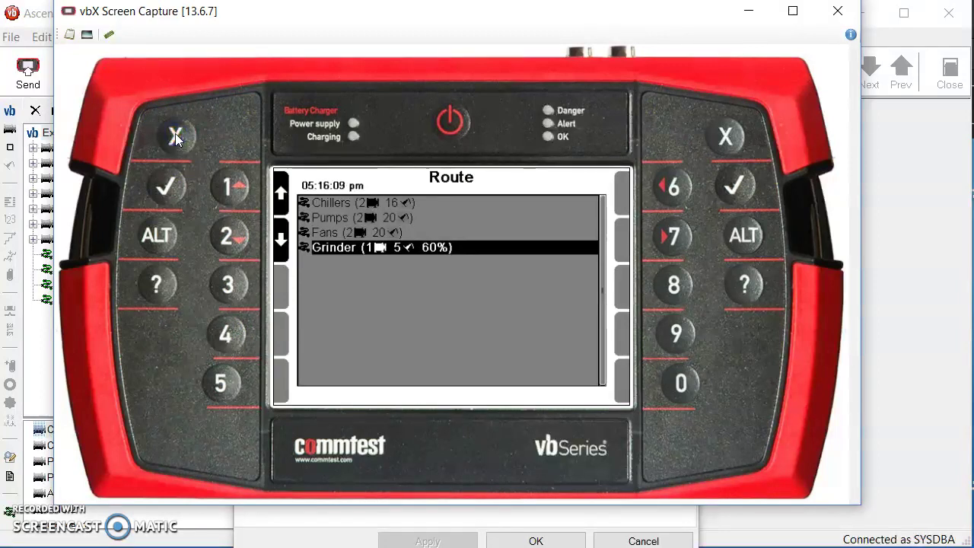
click(175, 136)
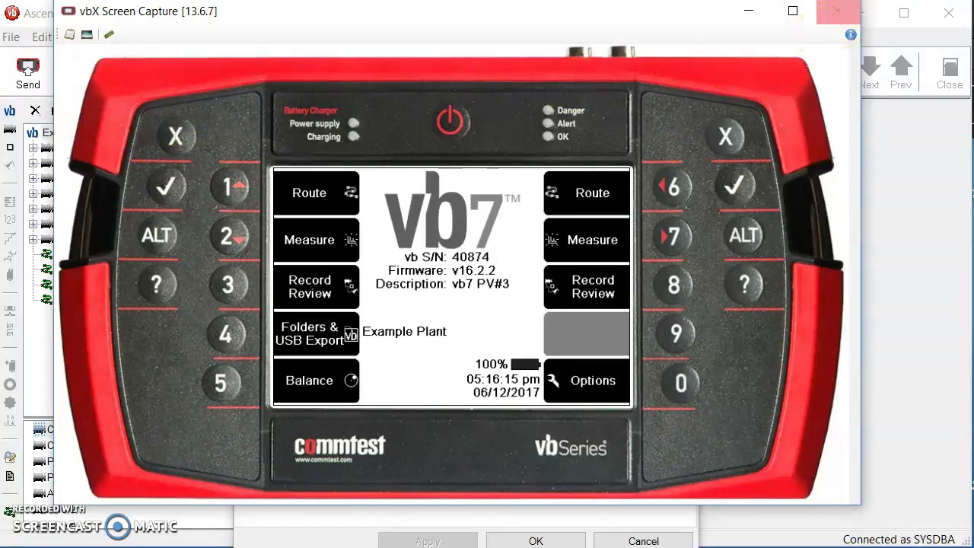
click(838, 11)
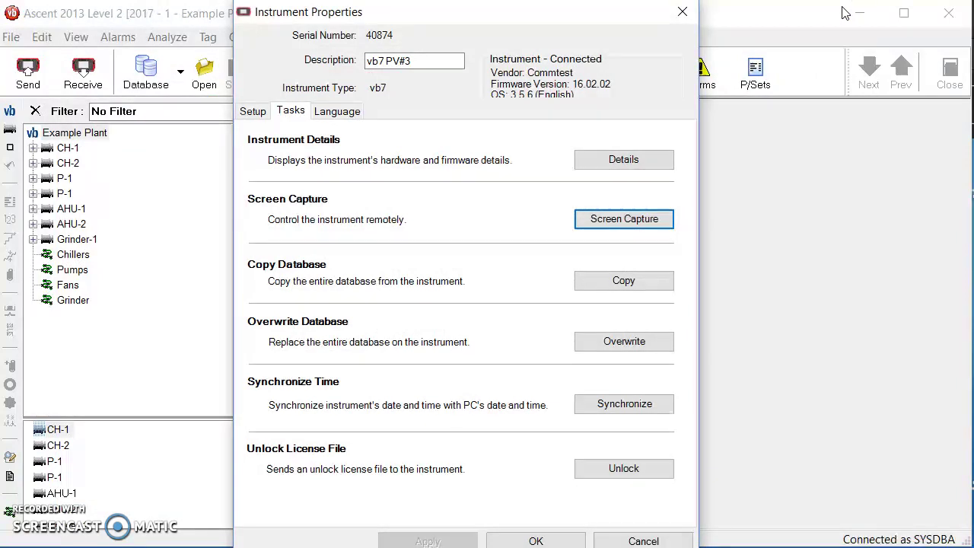
Close Instrument Properties and the Manage Instruments dialog.
click(644, 541)
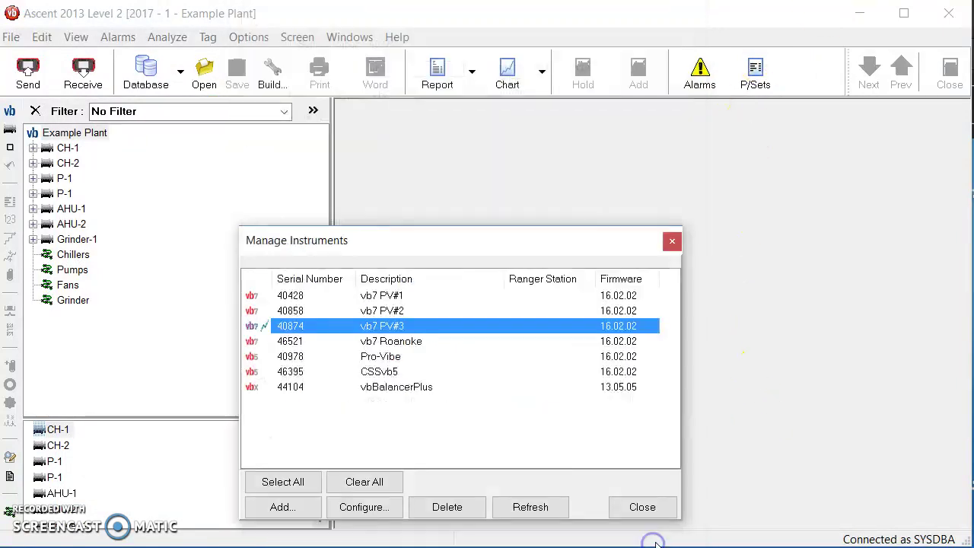
click(644, 506)
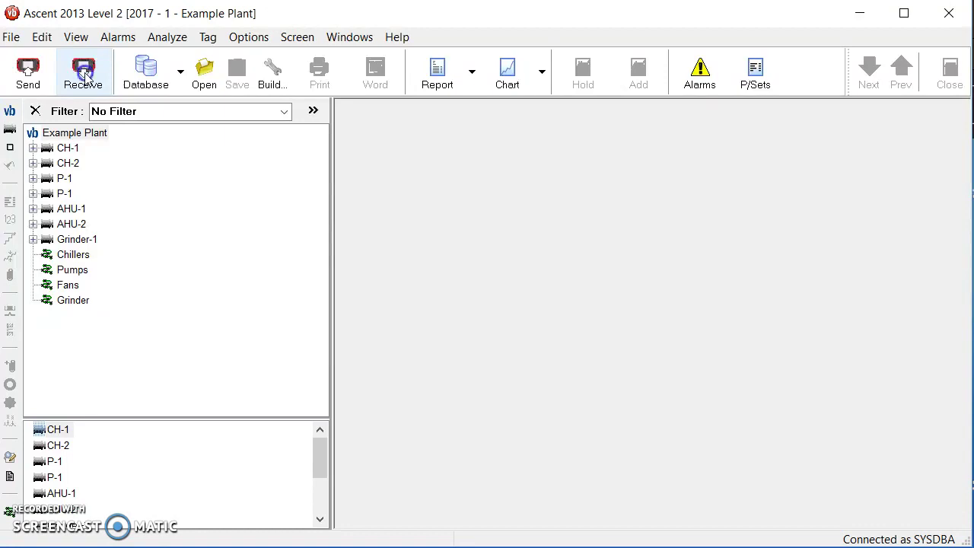
Receive data from the 40874 vb7 PV#3 analyzer to list its folders.
click(83, 73)
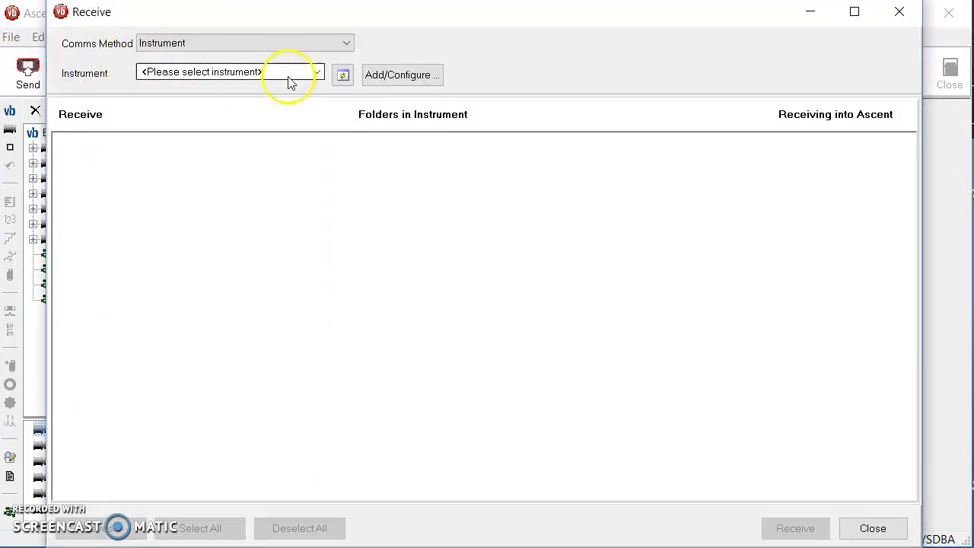
click(315, 72)
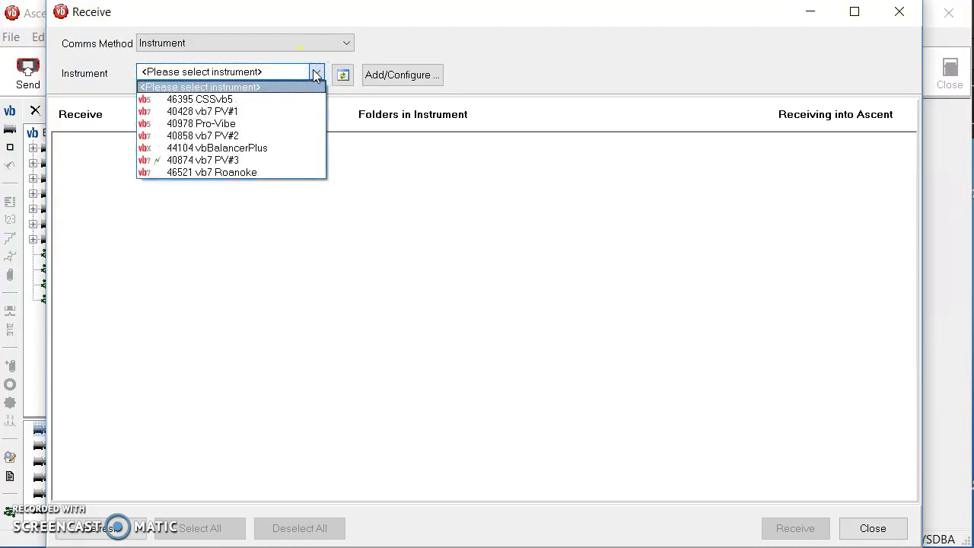
click(253, 161)
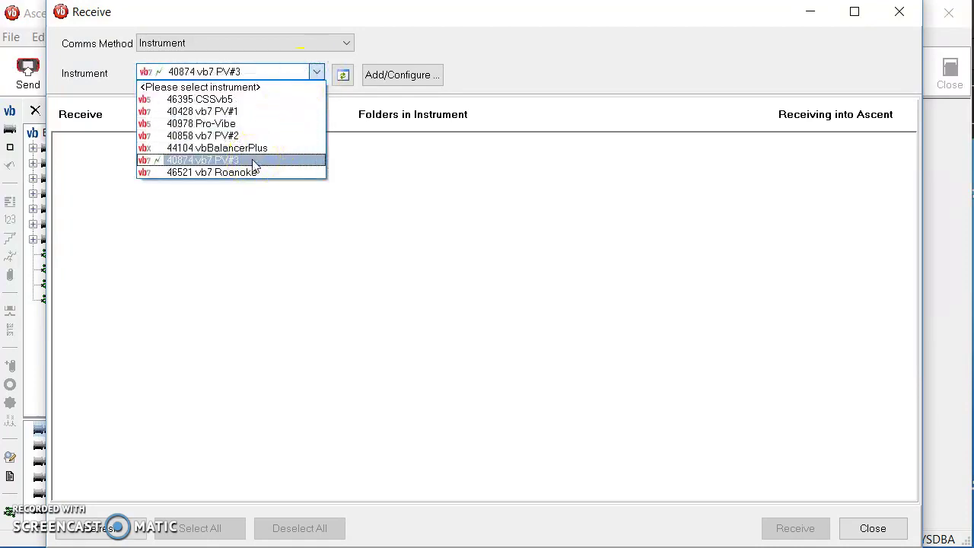
click(253, 162)
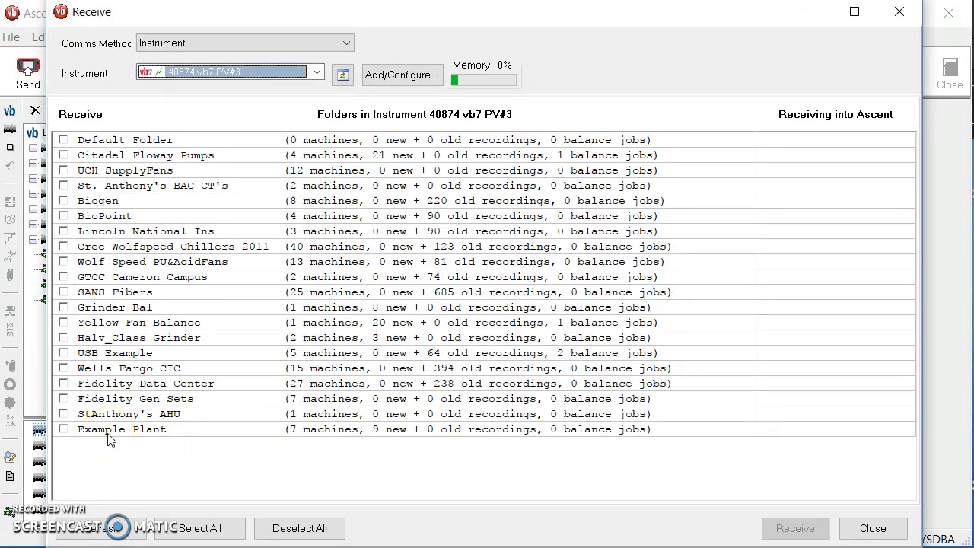
Import Example Plant's 9 new recordings from the vb7, acknowledge success and close Receive.
click(64, 429)
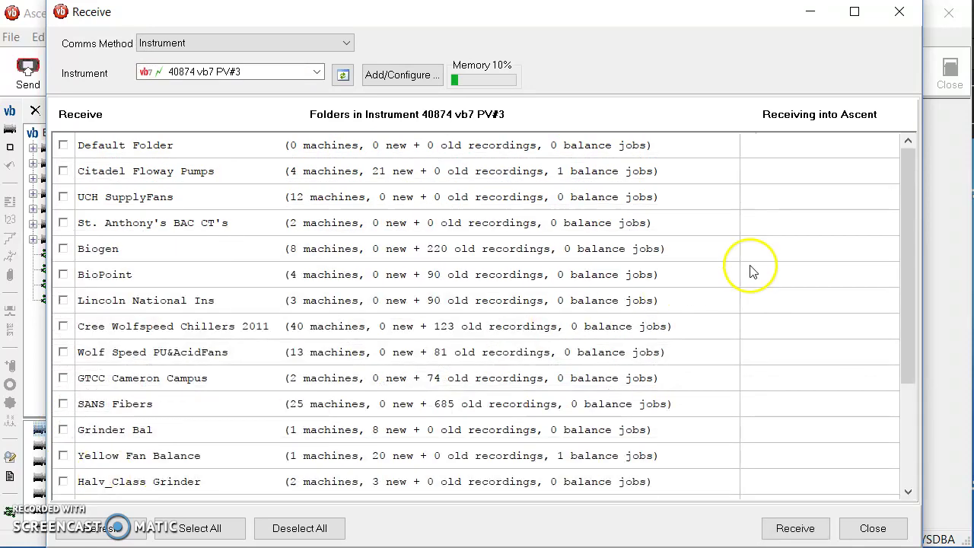
drag(905, 214, 905, 359)
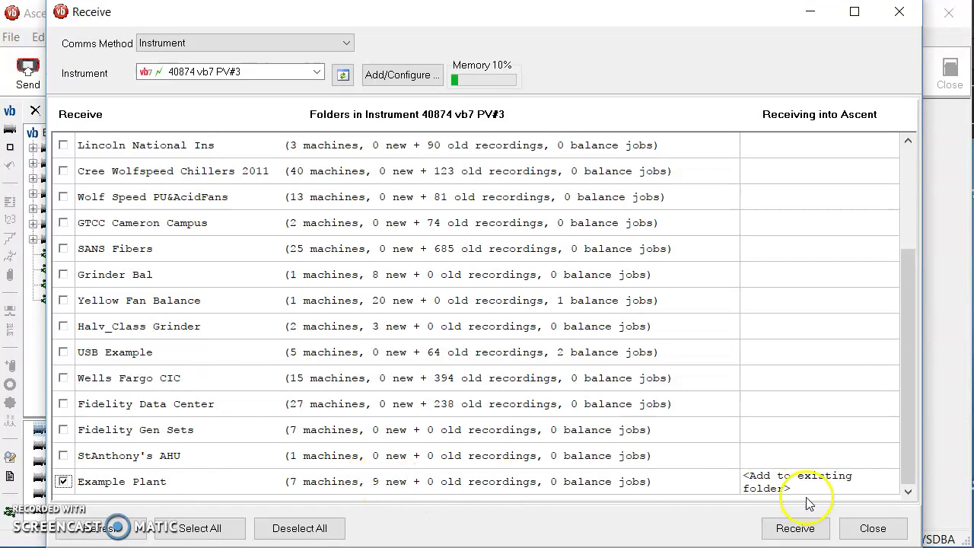
click(808, 531)
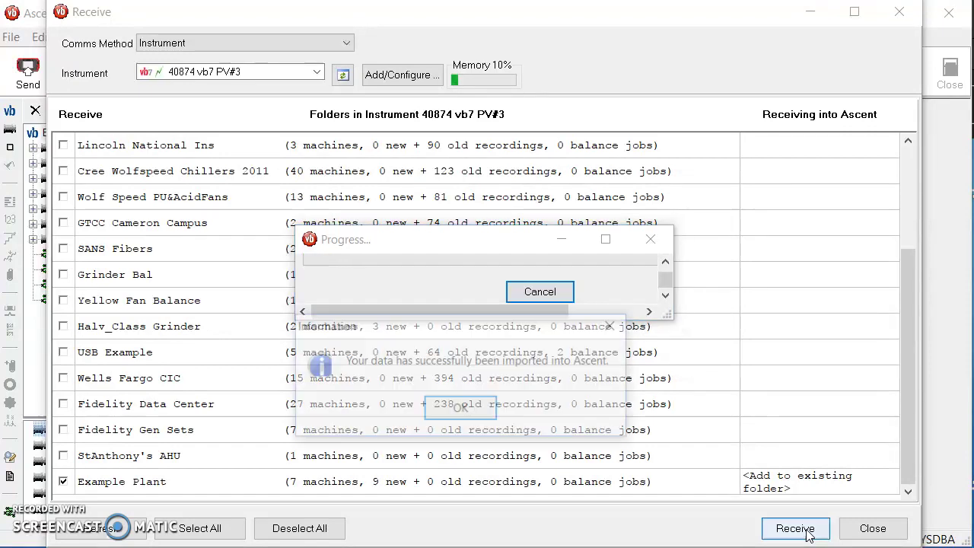
click(462, 411)
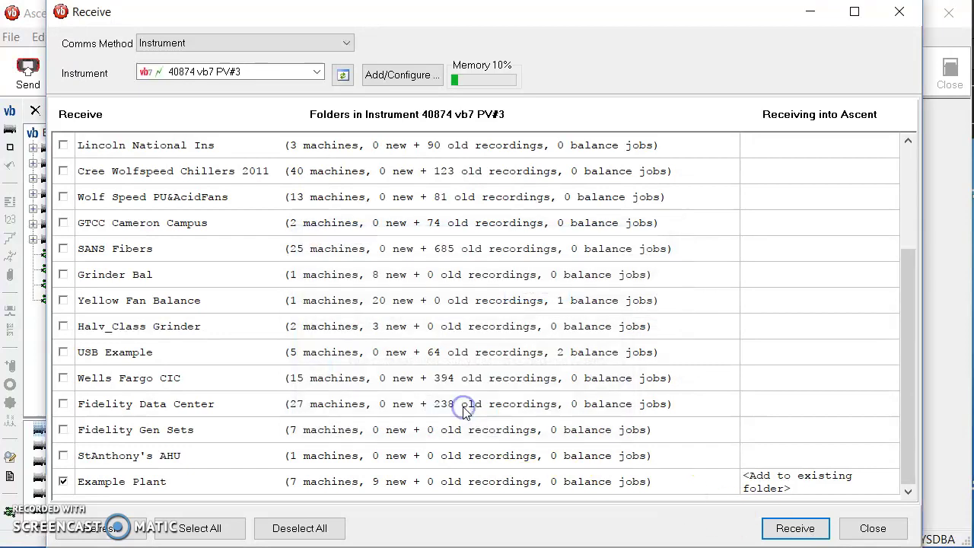
click(876, 532)
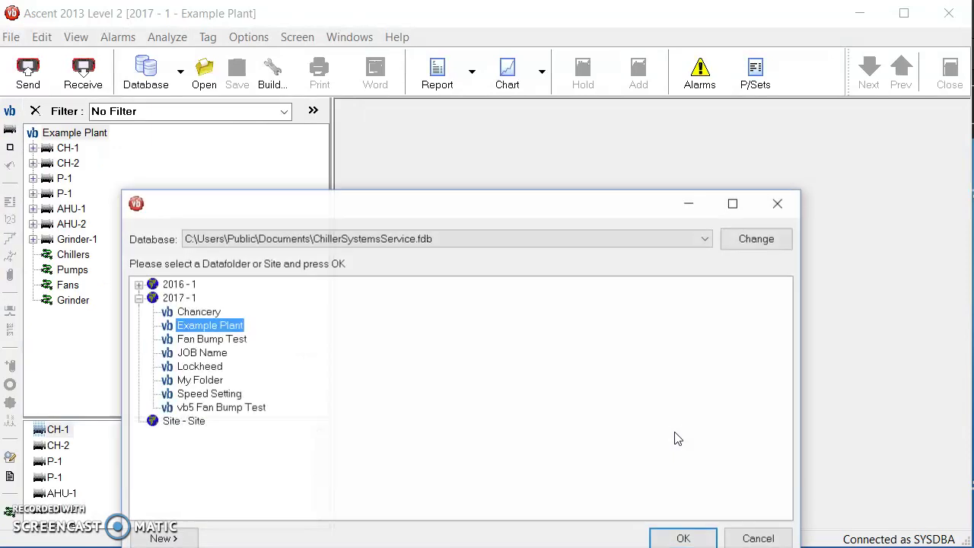
Confirm Example Plant under 2017 - 1 as the open datafolder, showing Grinder-1's alarm.
click(691, 539)
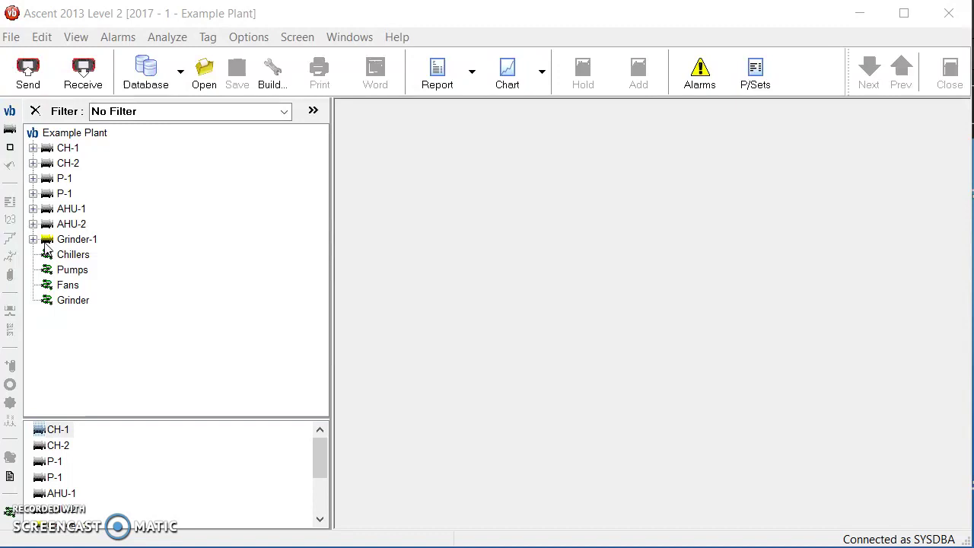
click(167, 281)
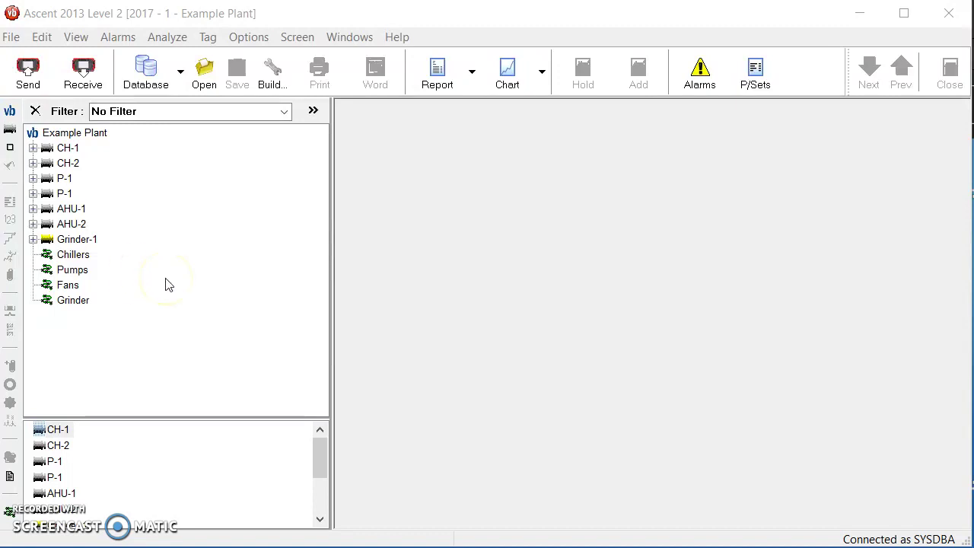